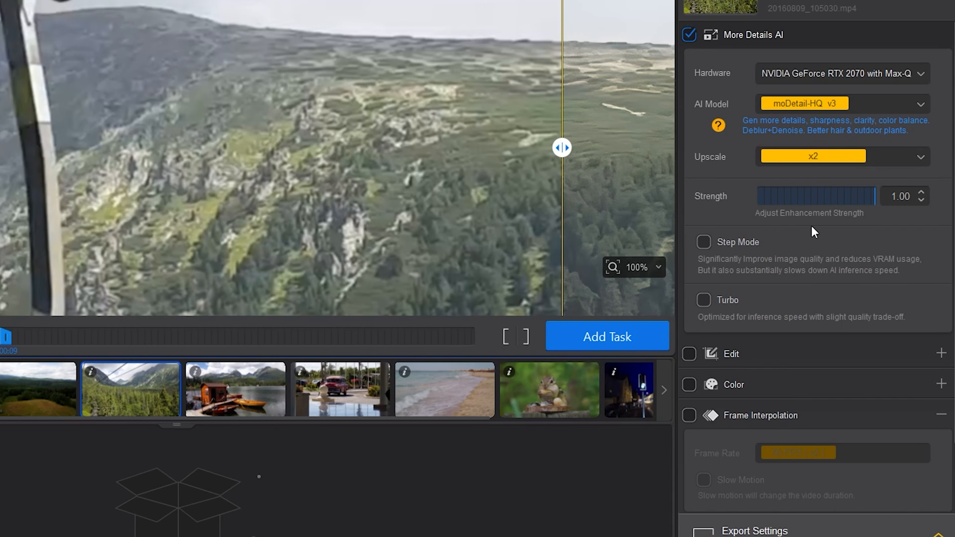
# Step: Choose the moDetail-HQ v3 AI model and set the upscale to 4K (UHD) for the chairlift clip
pyautogui.click(801, 106)
pyautogui.click(817, 125)
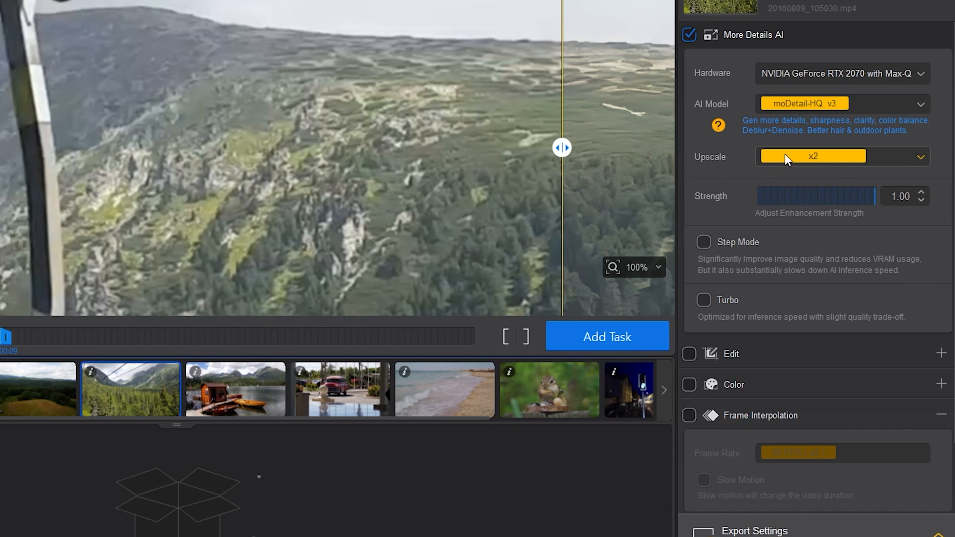
pyautogui.click(816, 156)
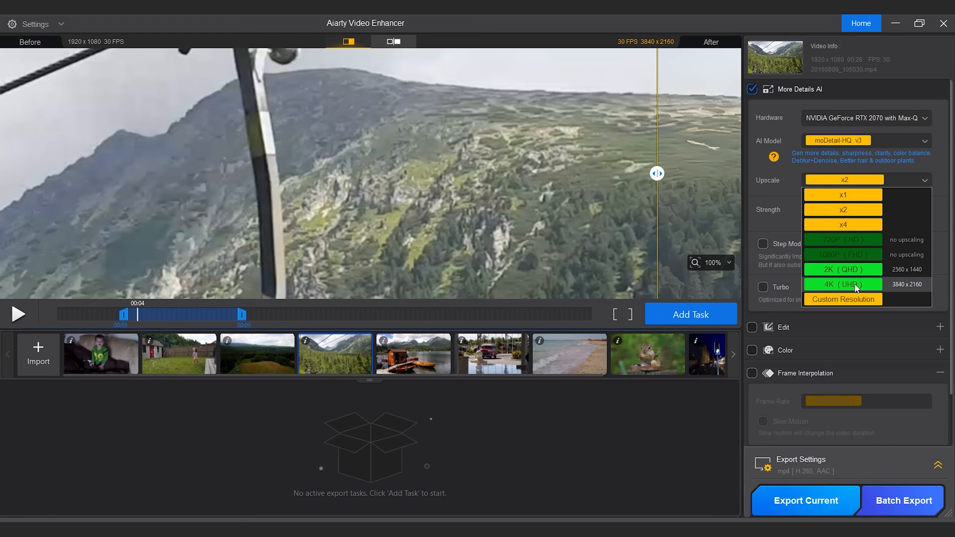
pyautogui.click(855, 286)
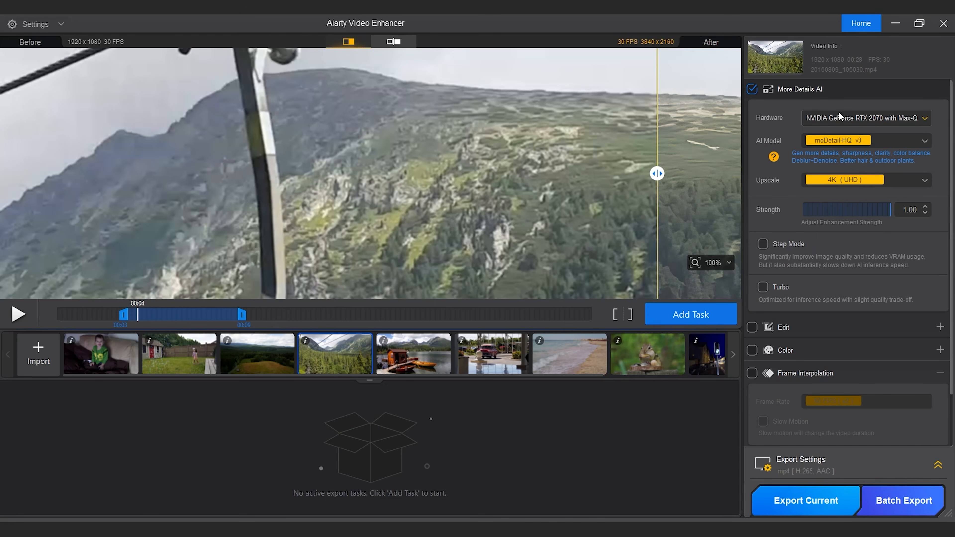
# Step: Compare the original and enhanced chairlift footage across different areas of the preview at 100% zoom
pyautogui.moveTo(657, 174); pyautogui.dragTo(205, 51)
pyautogui.moveTo(537, 152); pyautogui.dragTo(532, 102)
pyautogui.moveTo(521, 174); pyautogui.dragTo(563, 86)
pyautogui.moveTo(441, 171); pyautogui.dragTo(686, 30)
pyautogui.moveTo(205, 173); pyautogui.dragTo(695, 209)
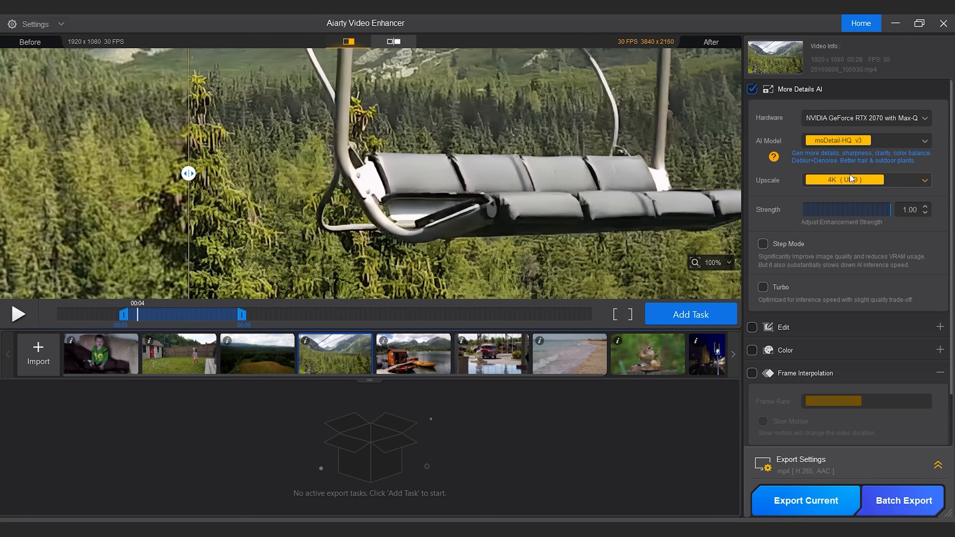
# Step: Set the enhancement strength to 0.68 and enable Step Mode, checking the result against the original footage
pyautogui.moveTo(889, 213); pyautogui.dragTo(800, 211)
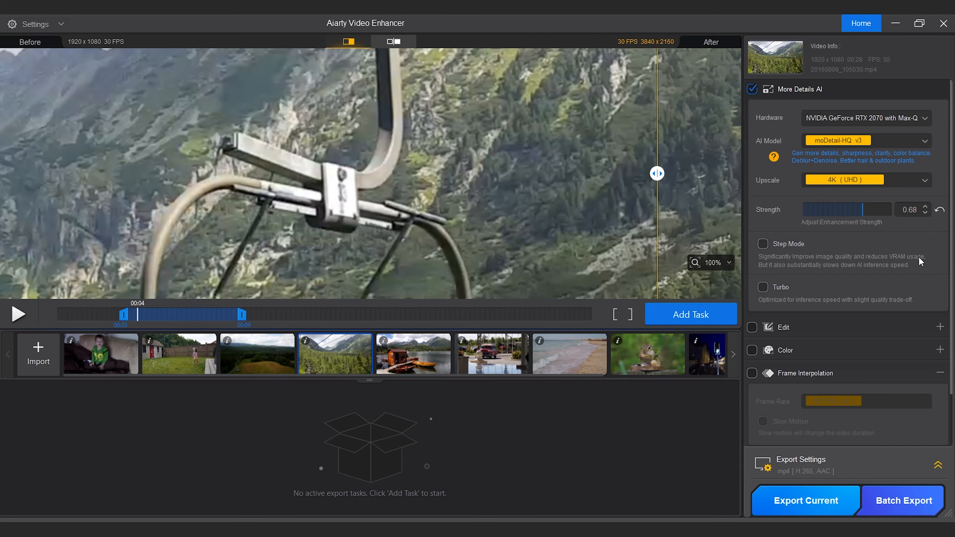
pyautogui.click(764, 243)
pyautogui.moveTo(664, 171); pyautogui.dragTo(105, 171)
pyautogui.moveTo(105, 125); pyautogui.dragTo(526, 125)
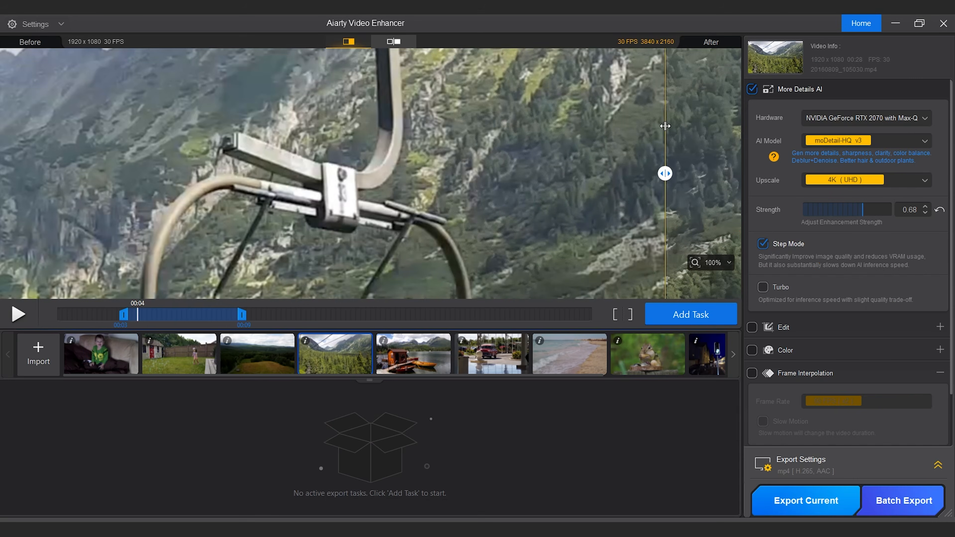
pyautogui.moveTo(664, 126); pyautogui.dragTo(119, 117)
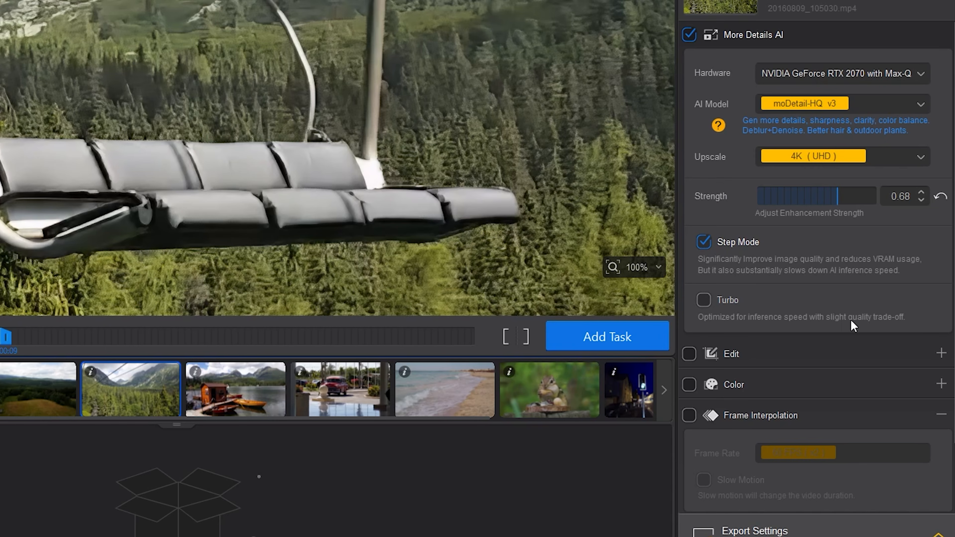
# Step: Try Turbo in place of Step Mode for the preview, and switch back to Step Mode
pyautogui.click(702, 300)
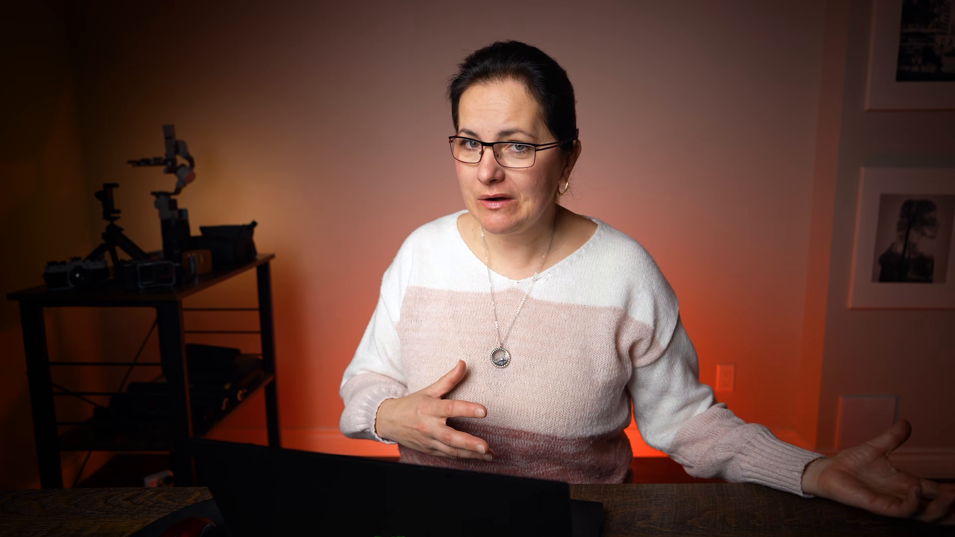
pyautogui.click(706, 299)
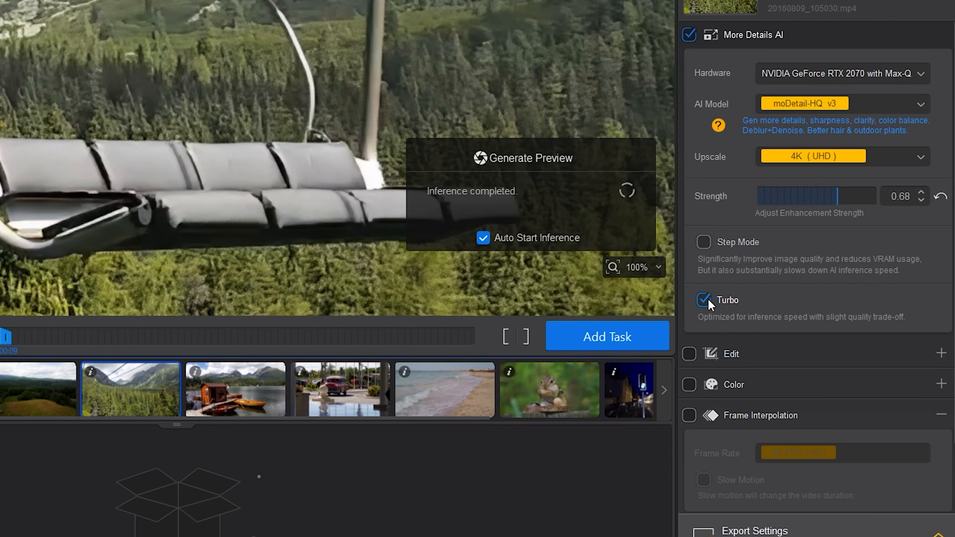
pyautogui.click(708, 241)
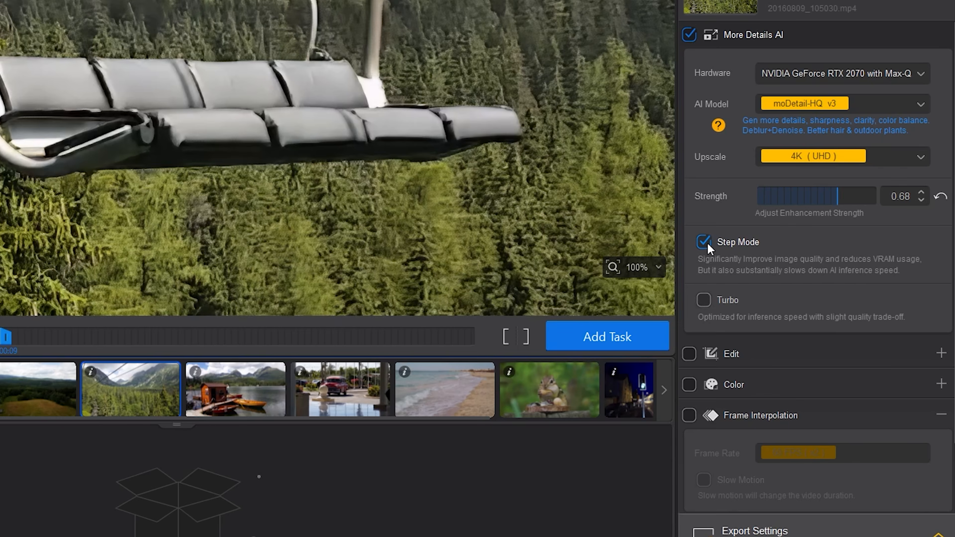
# Step: Enable the Edit section to review its rotate, crop, deinterlace and track options, and disable it again
pyautogui.scroll(-2, 707, 243)
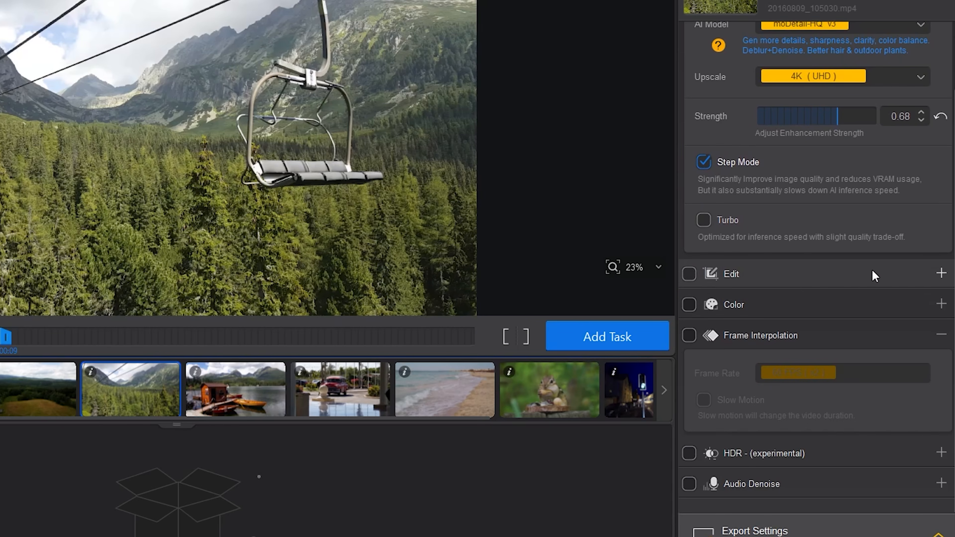
pyautogui.click(729, 279)
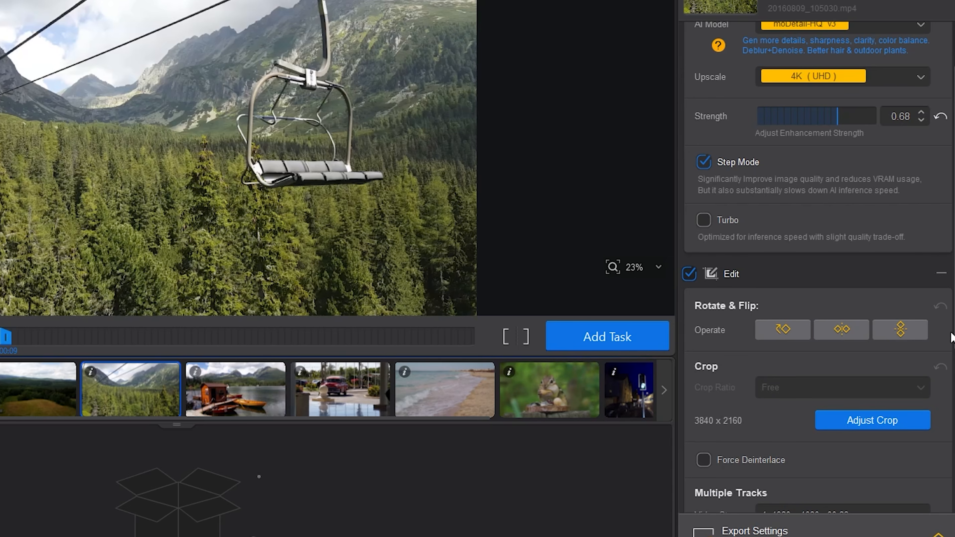
pyautogui.scroll(-6, 951, 338)
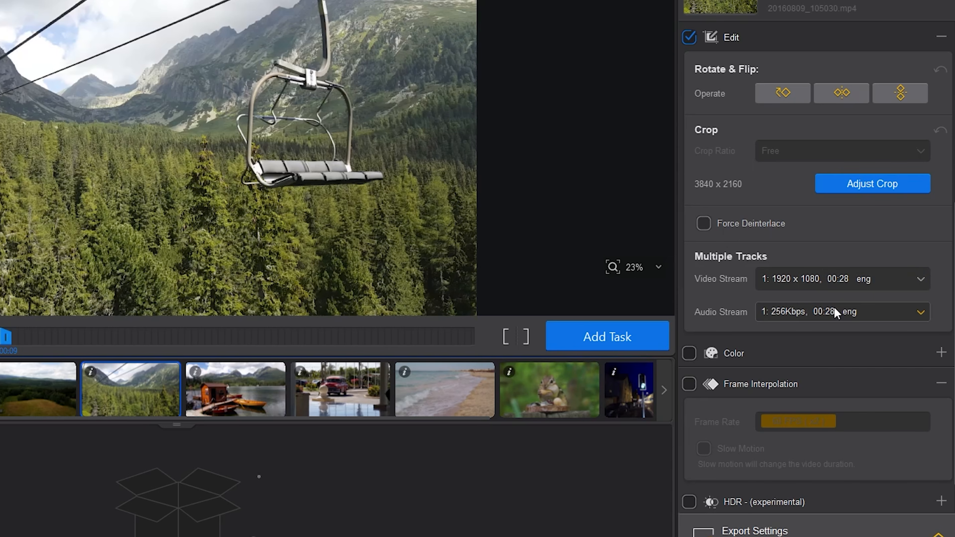
pyautogui.click(689, 37)
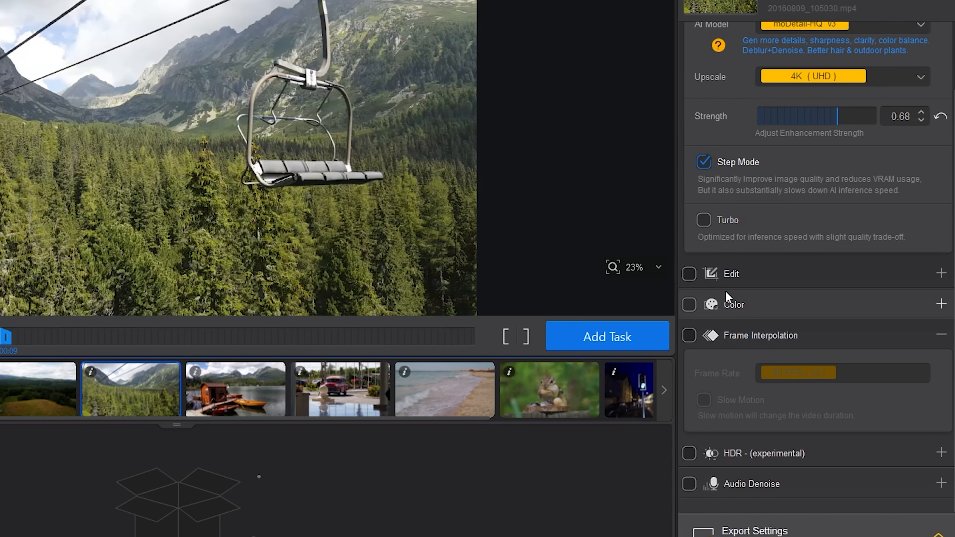
# Step: Enable Color adjustments, try different Restore Color strengths and set Restore Color to 0.42
pyautogui.click(690, 305)
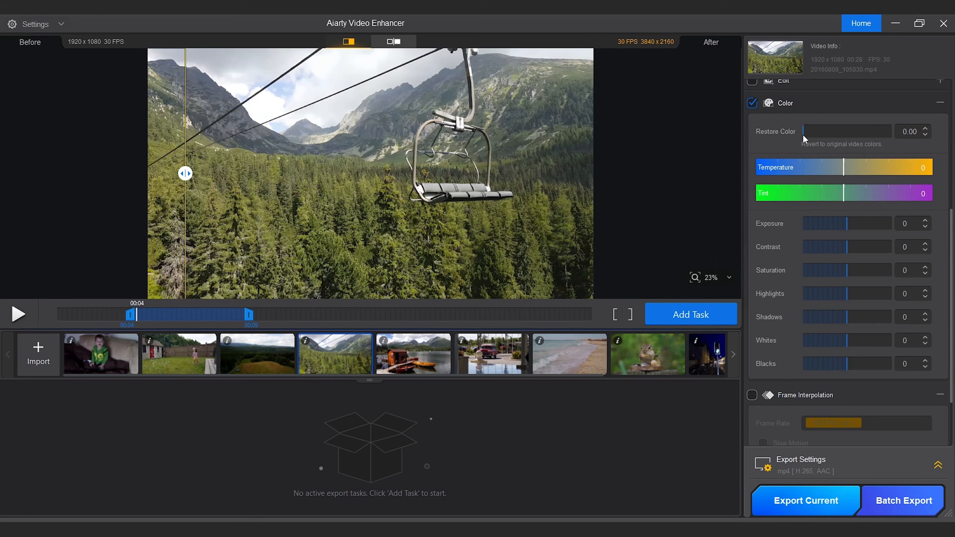
pyautogui.moveTo(759, 92); pyautogui.dragTo(923, 87)
pyautogui.moveTo(890, 133); pyautogui.dragTo(754, 138)
pyautogui.moveTo(803, 128); pyautogui.dragTo(892, 124)
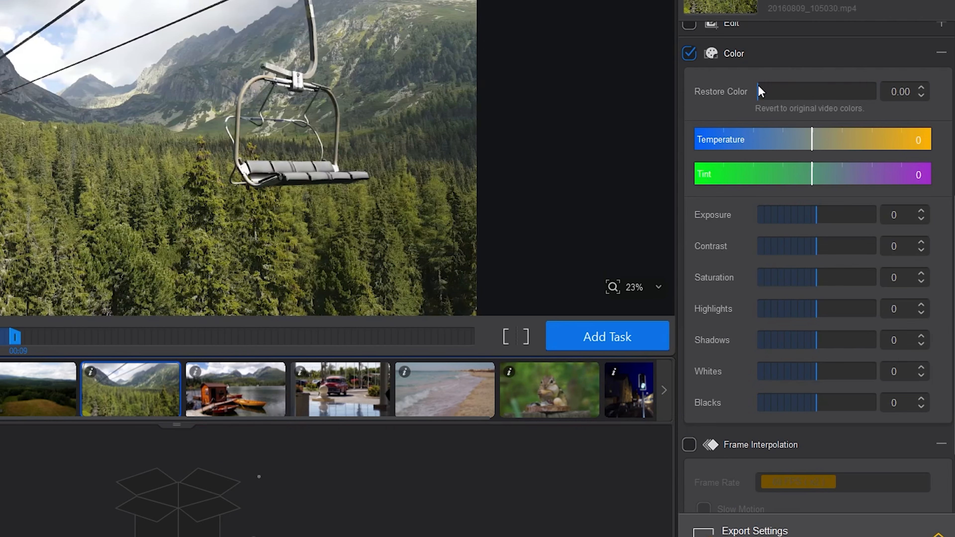
pyautogui.moveTo(758, 91); pyautogui.dragTo(875, 90)
pyautogui.moveTo(873, 95); pyautogui.dragTo(605, 122)
pyautogui.moveTo(764, 92); pyautogui.dragTo(805, 91)
# Step: Adjust the clip's tones by setting Contrast to 36, Highlights to -74 and Whites to -32
pyautogui.moveTo(816, 244); pyautogui.dragTo(863, 243)
pyautogui.moveTo(840, 247); pyautogui.dragTo(837, 246)
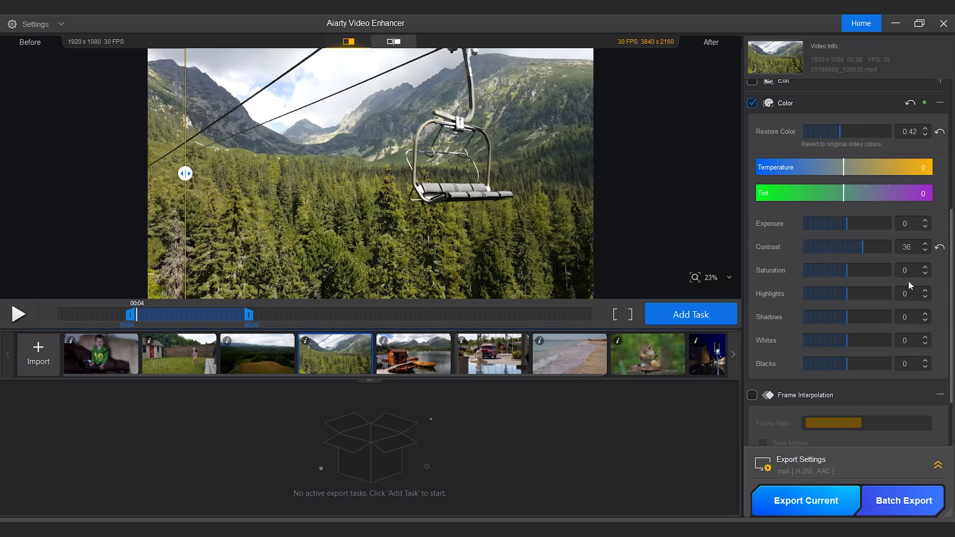
pyautogui.moveTo(848, 294); pyautogui.dragTo(814, 297)
pyautogui.moveTo(847, 339); pyautogui.dragTo(836, 340)
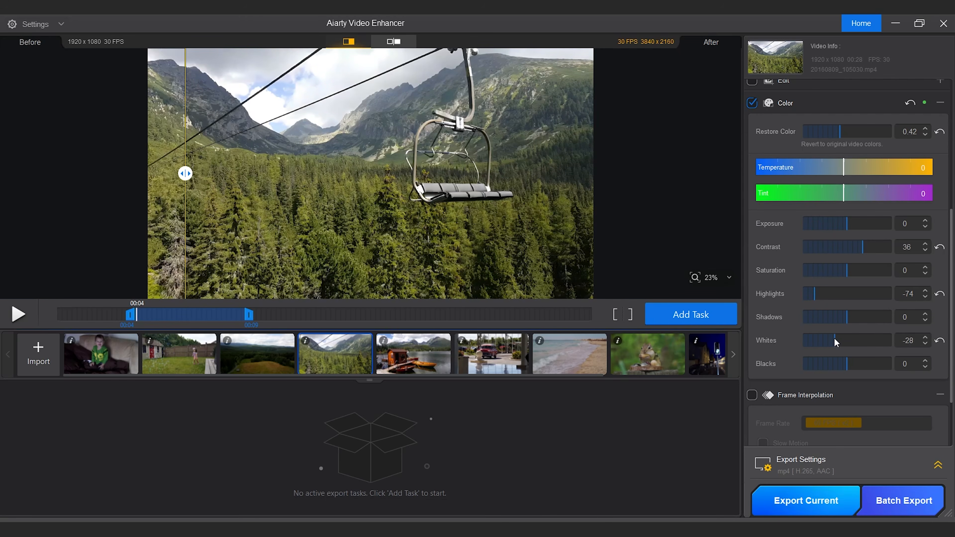
pyautogui.moveTo(834, 338); pyautogui.dragTo(833, 339)
# Step: Adjust the clip's color by setting Saturation to 77, Temperature to -10.11 and Tint to 1.69
pyautogui.moveTo(845, 271); pyautogui.dragTo(881, 270)
pyautogui.moveTo(844, 169); pyautogui.dragTo(845, 197)
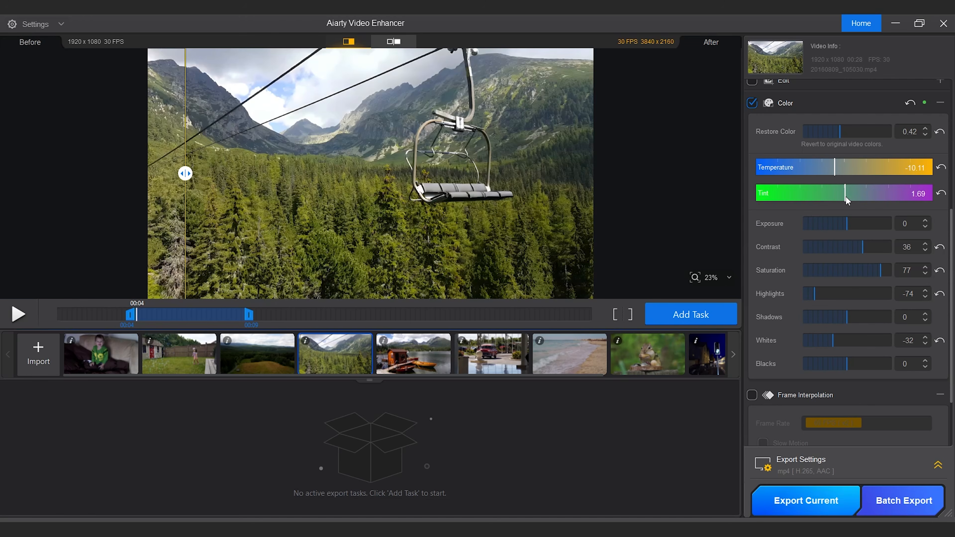